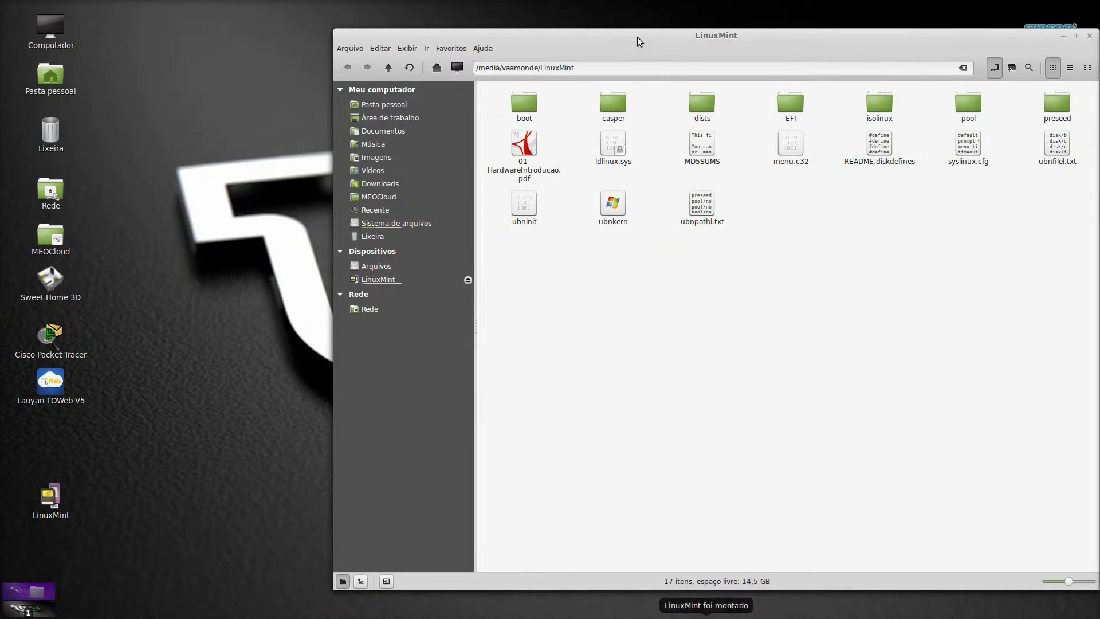
Open the Discos utility and select the 16 GB SanDisk Cruzer Blade thumb drive
left_click_drag(638, 36, 500, 17)
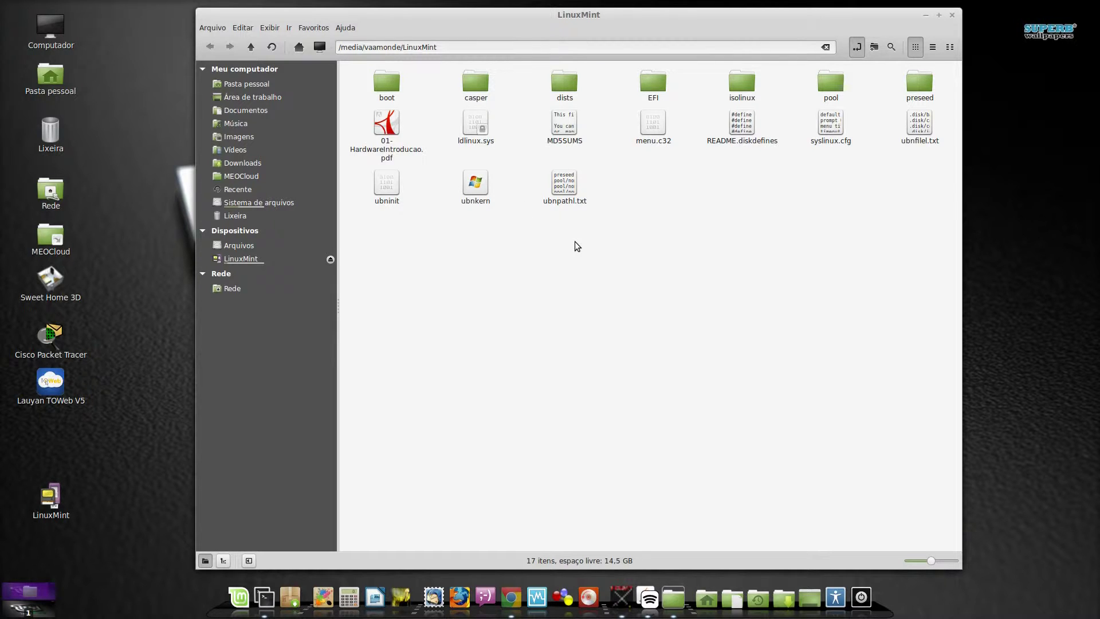
left_click(240, 604)
mouse_move(267, 523)
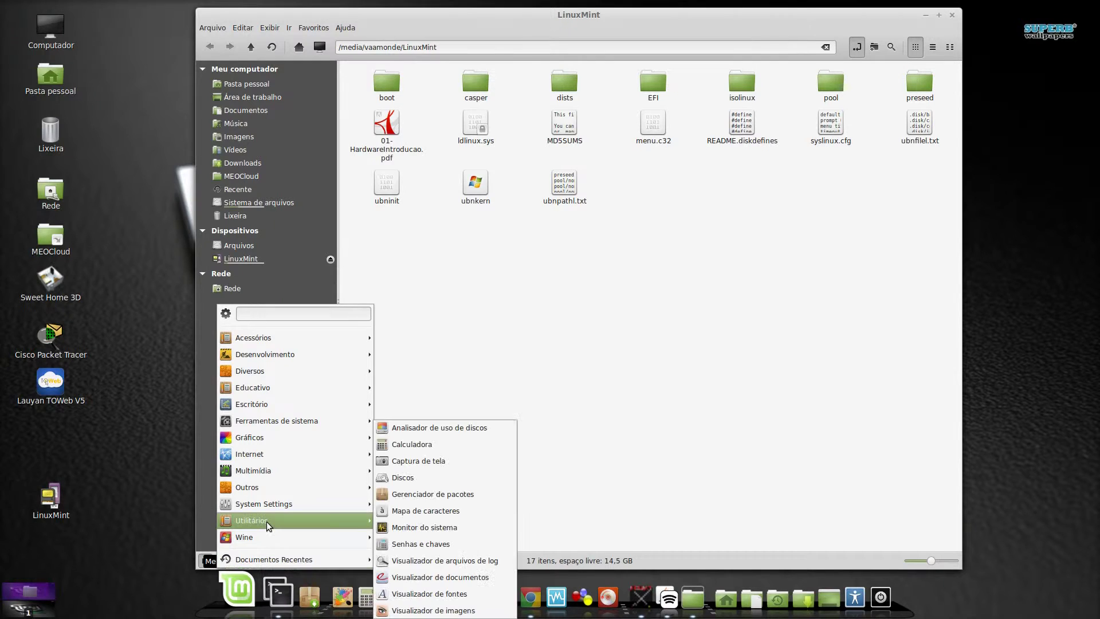
left_click(408, 485)
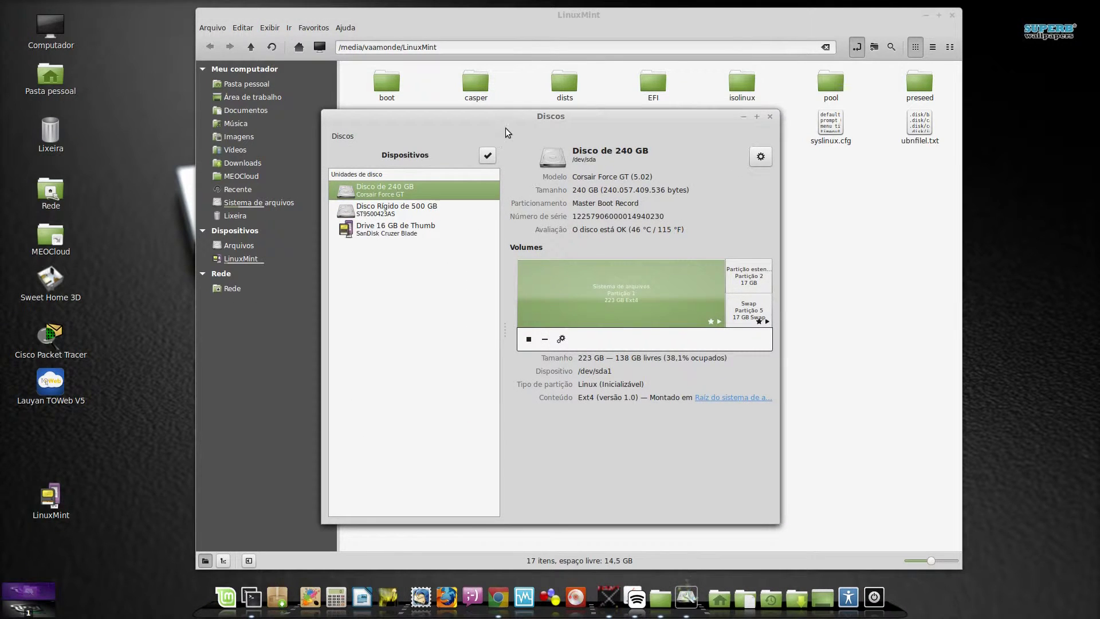
left_click_drag(506, 122, 501, 67)
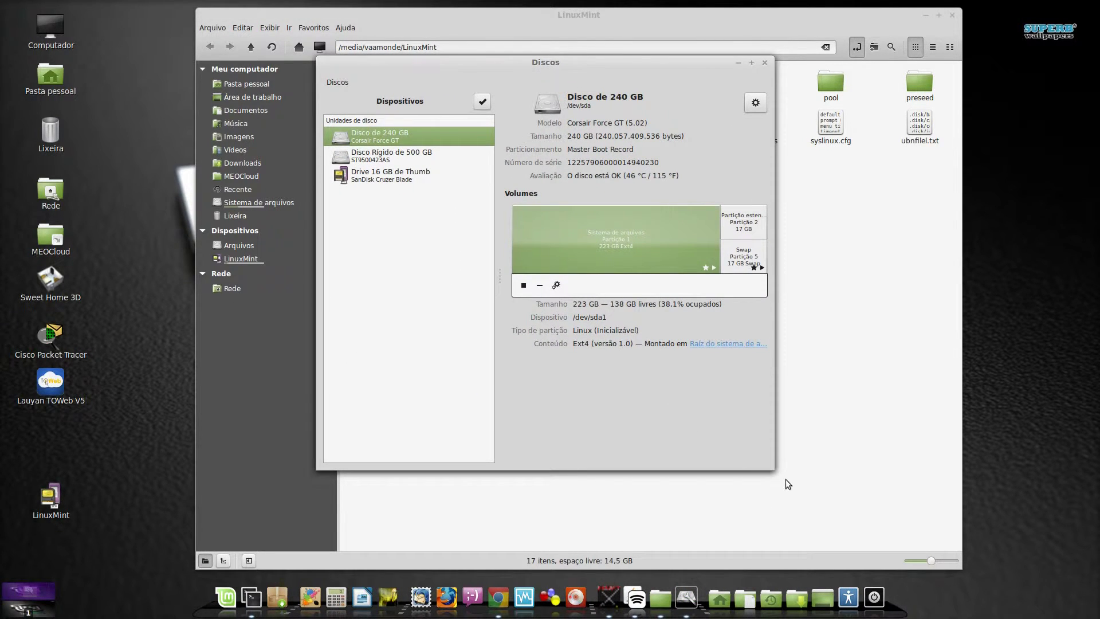
left_click_drag(774, 470, 889, 524)
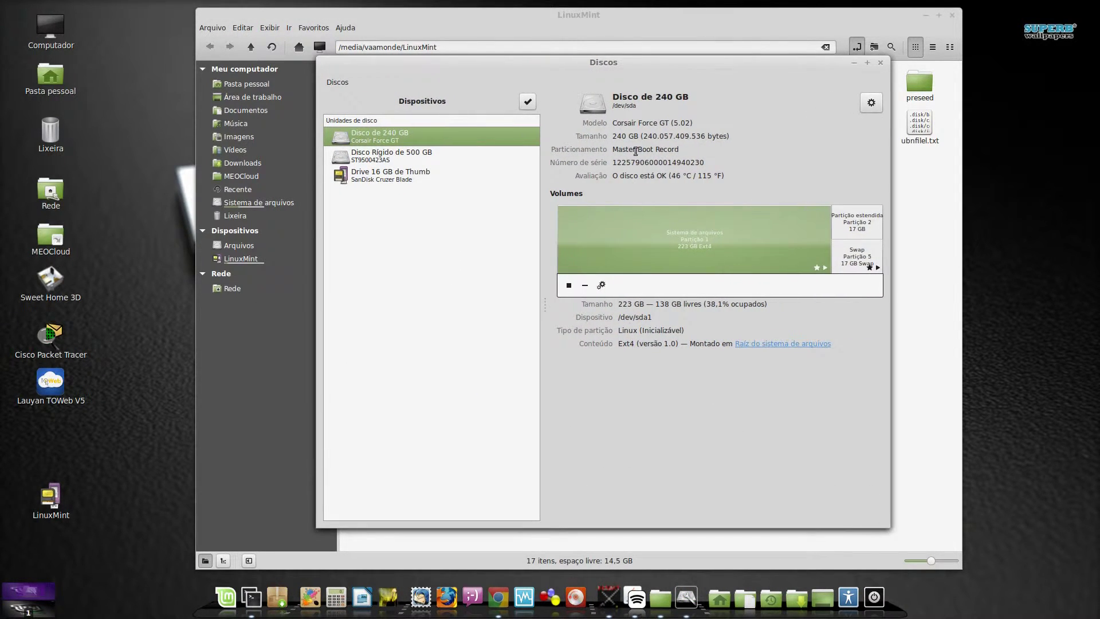
left_click(383, 179)
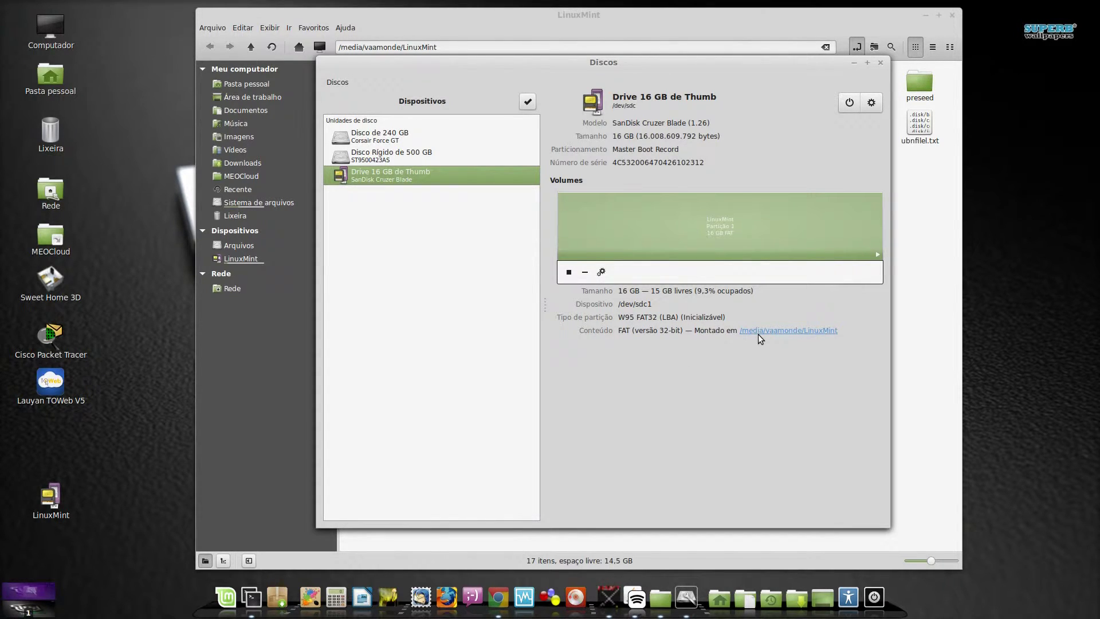
Format the thumb drive's partition with quick erase as FAT, compatible with all systems, and name it UbuntuDeskt
left_click(601, 274)
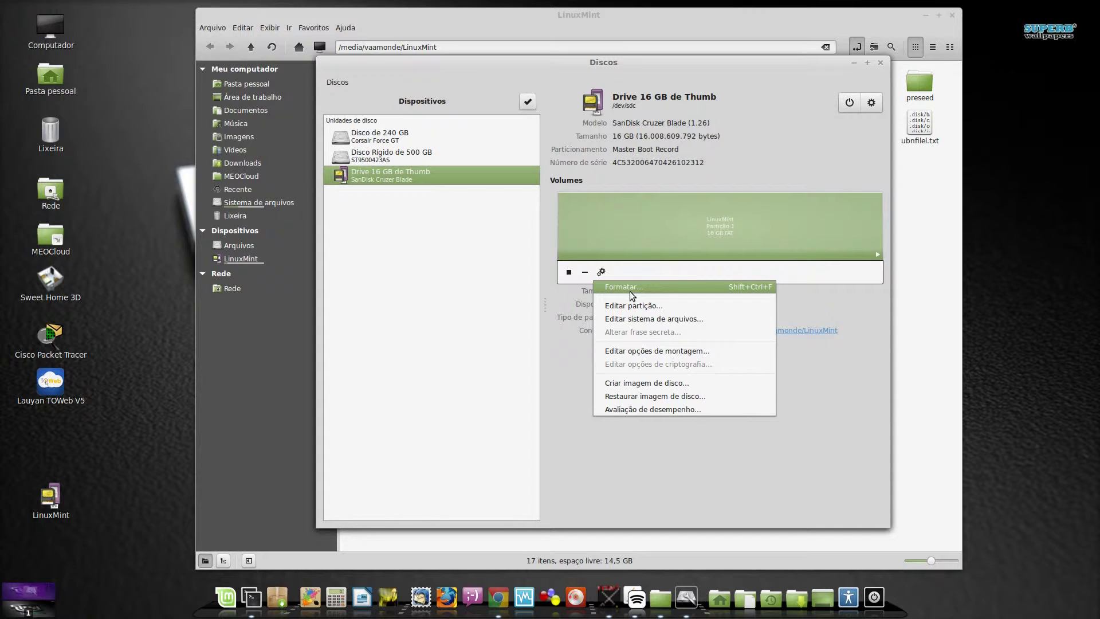
left_click(629, 291)
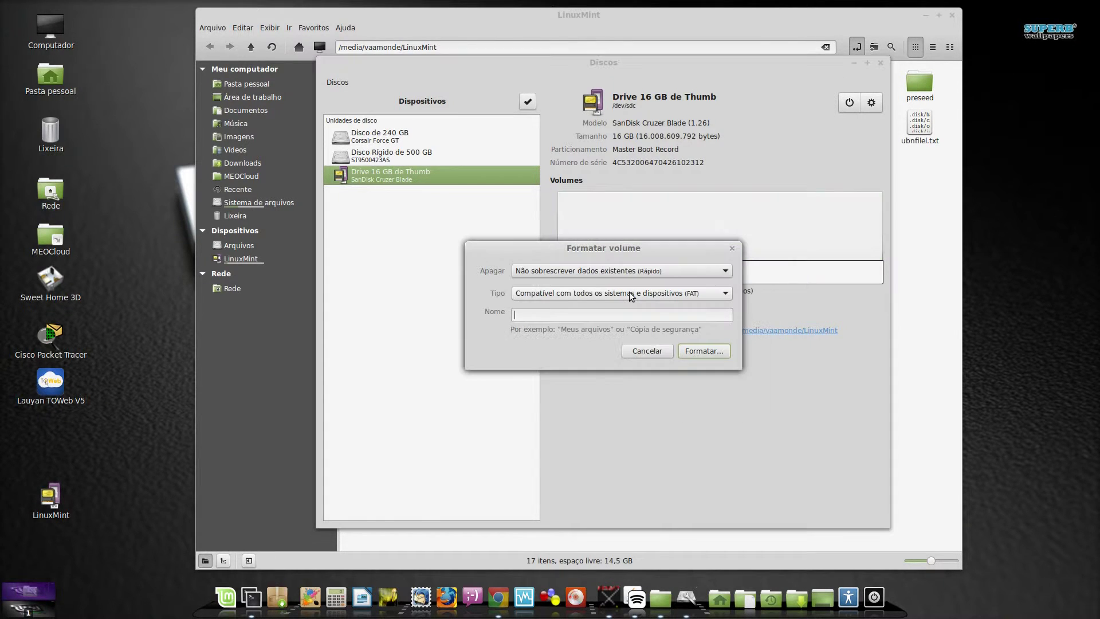
left_click_drag(625, 255, 629, 261)
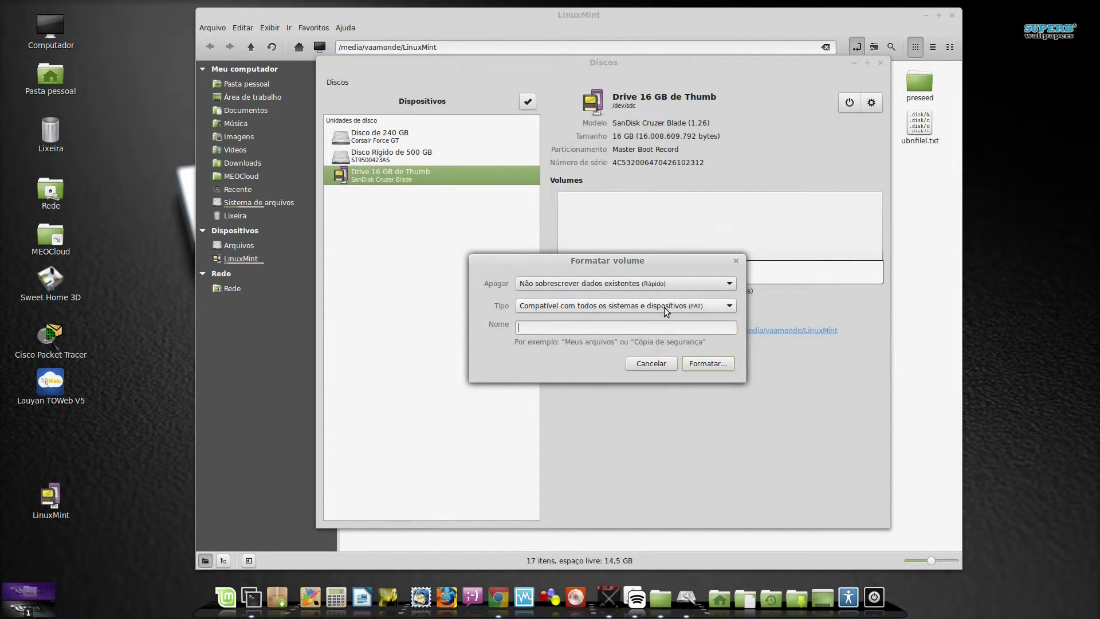
left_click(733, 305)
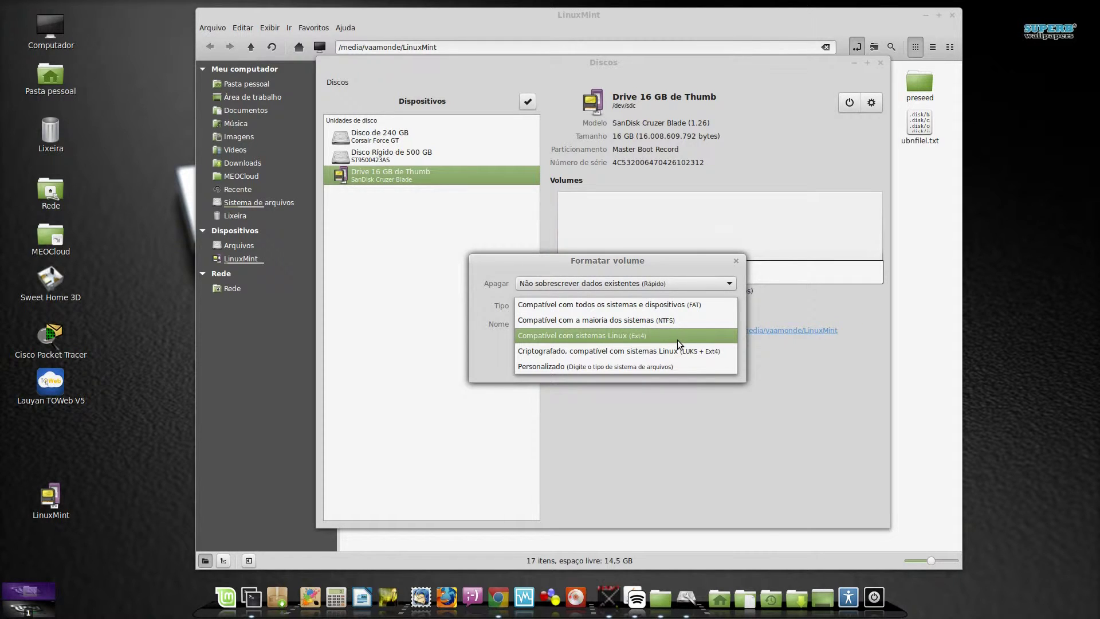
left_click(692, 307)
left_click(592, 327)
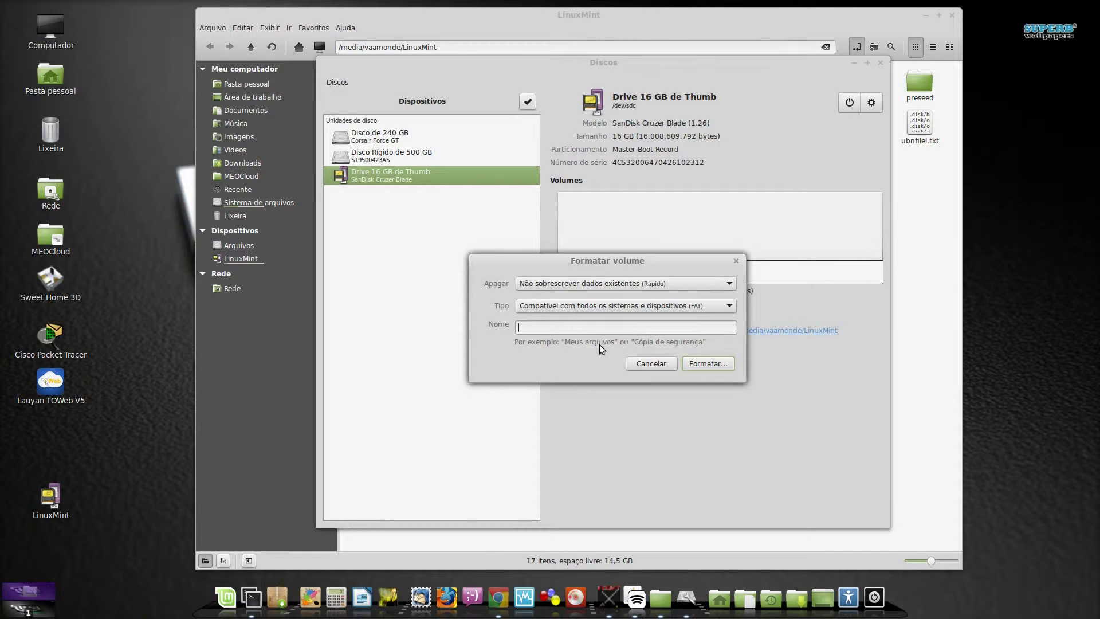
type("UbuntuDesktop")
left_click(707, 363)
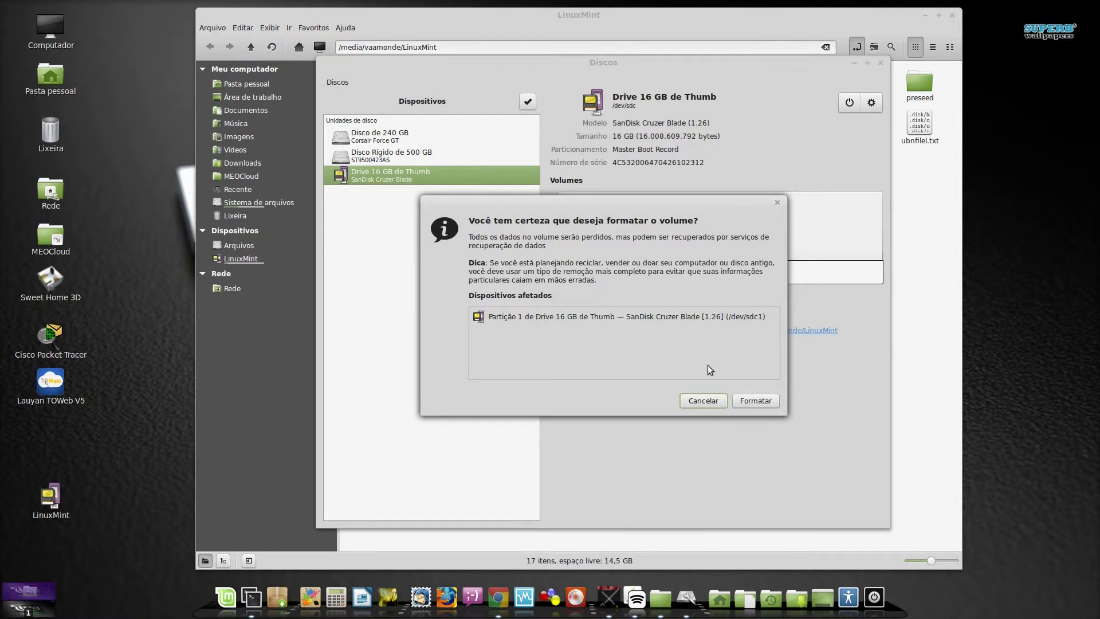
left_click_drag(577, 190, 564, 201)
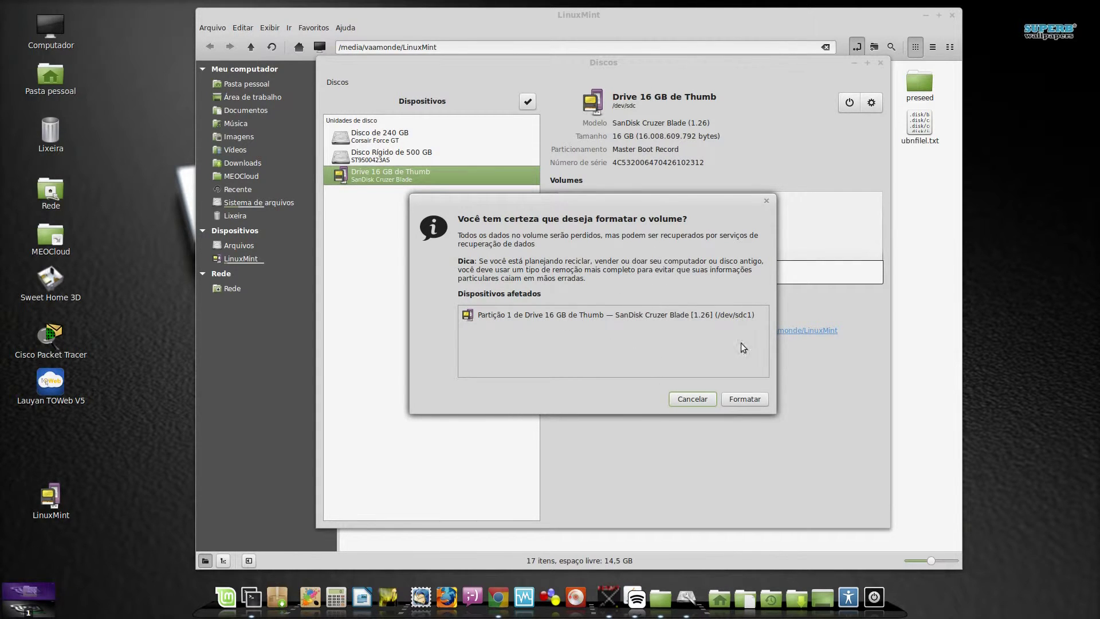
left_click(744, 399)
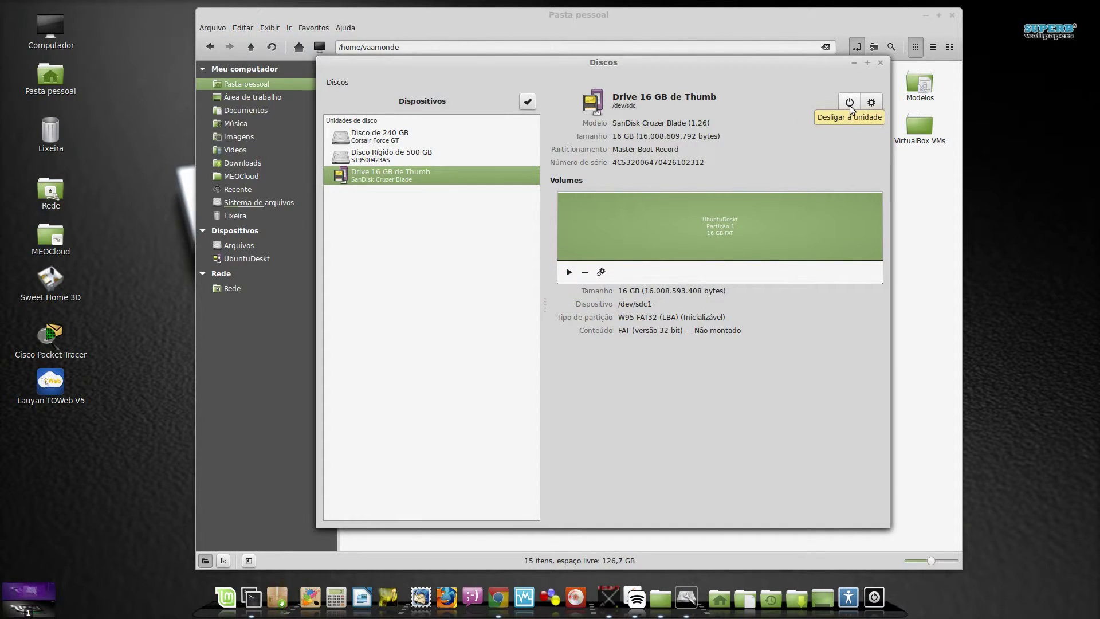
Mount the UbuntuDeskt volume from the file manager, and close both the file manager and the disk utility
left_click_drag(595, 62, 822, 84)
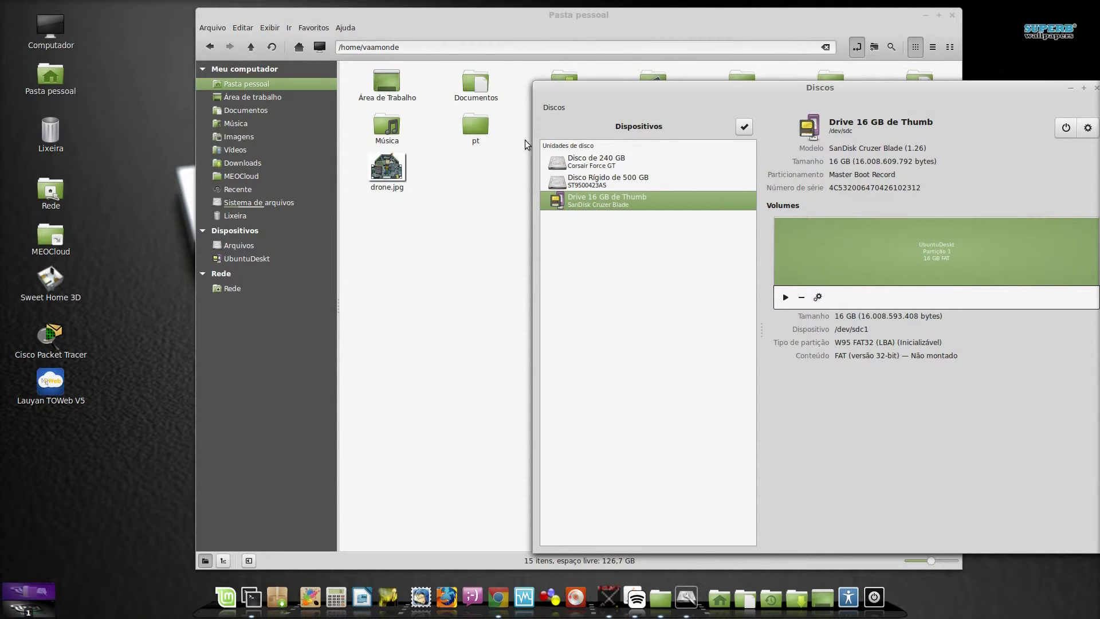
left_click_drag(599, 90, 483, 65)
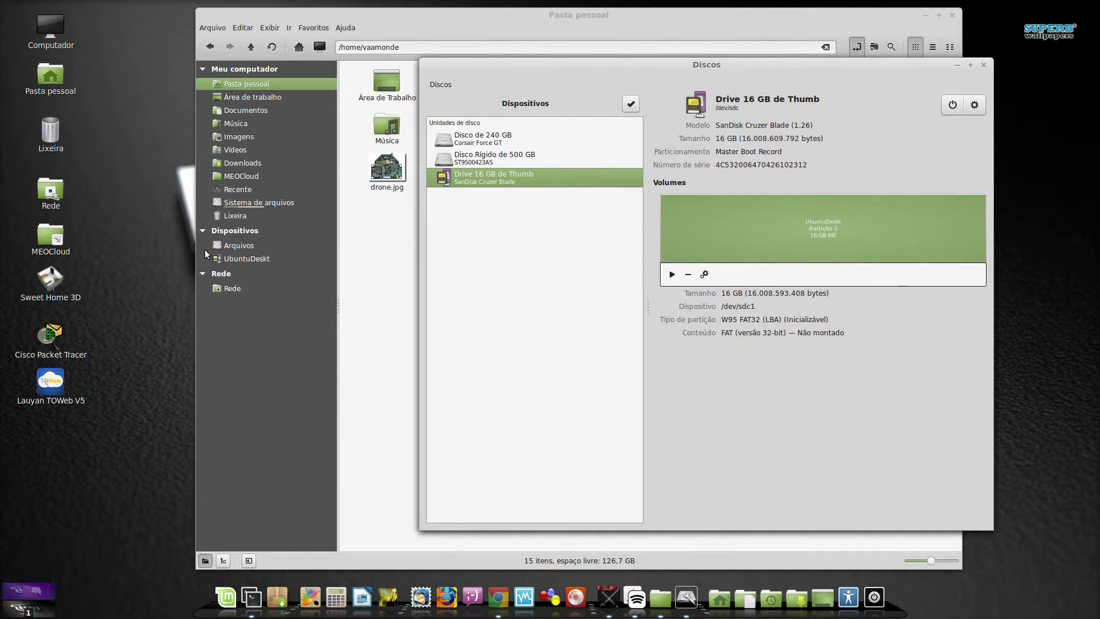
left_click(255, 259)
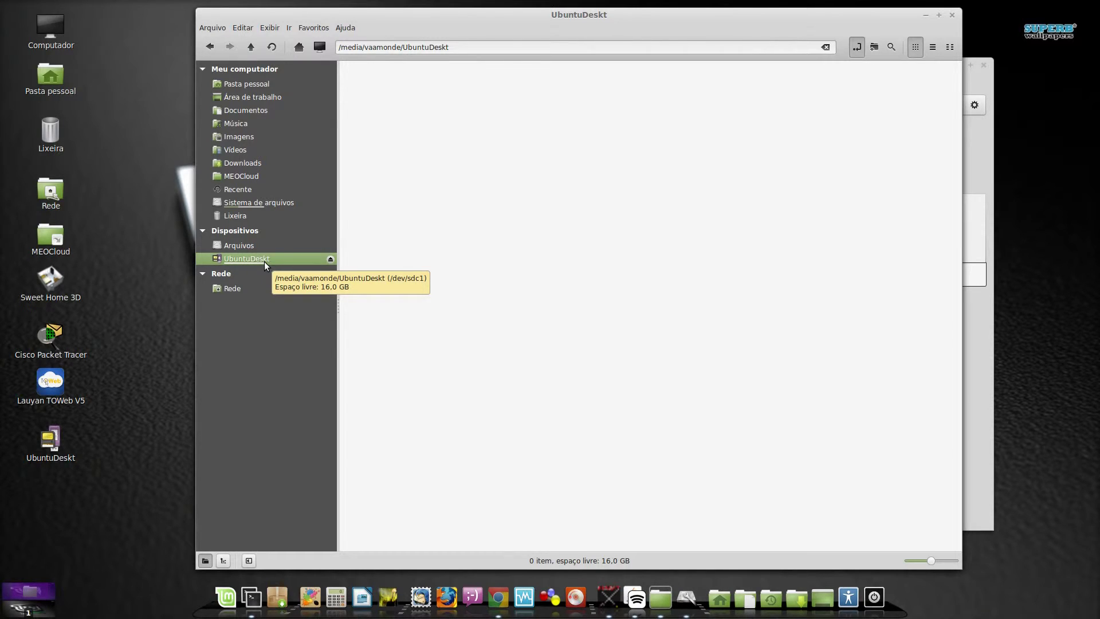
left_click(952, 15)
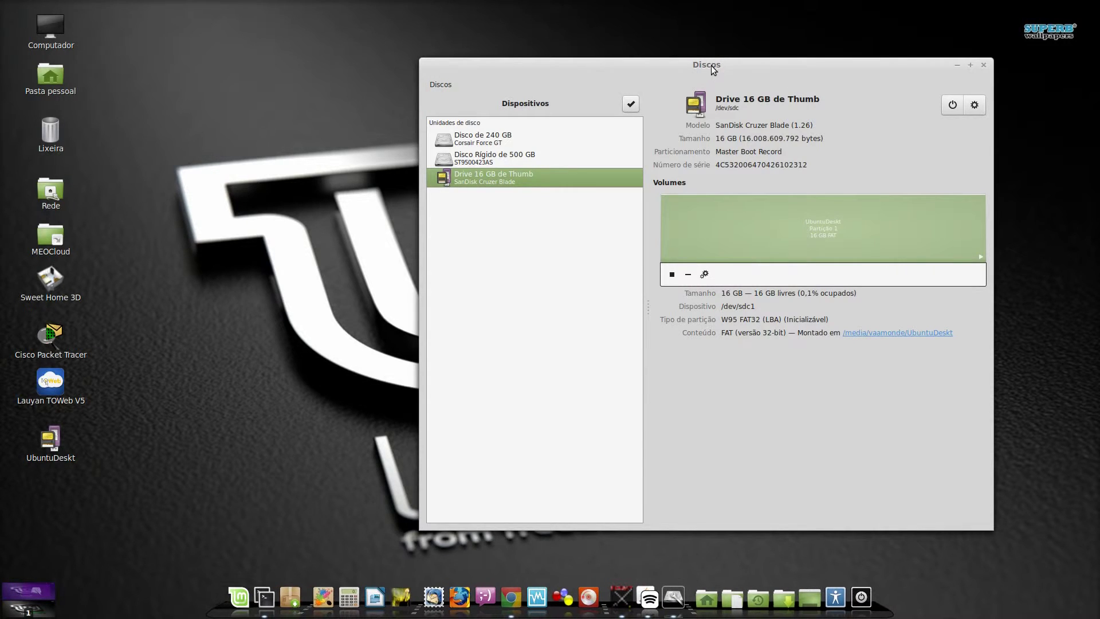
left_click_drag(716, 64, 580, 44)
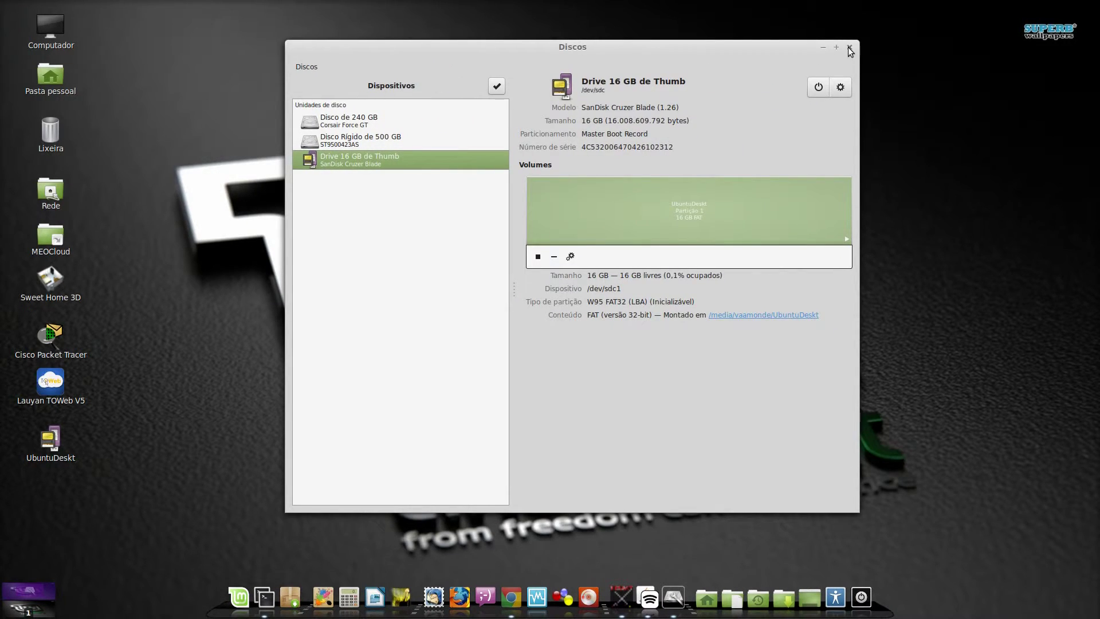
left_click(849, 46)
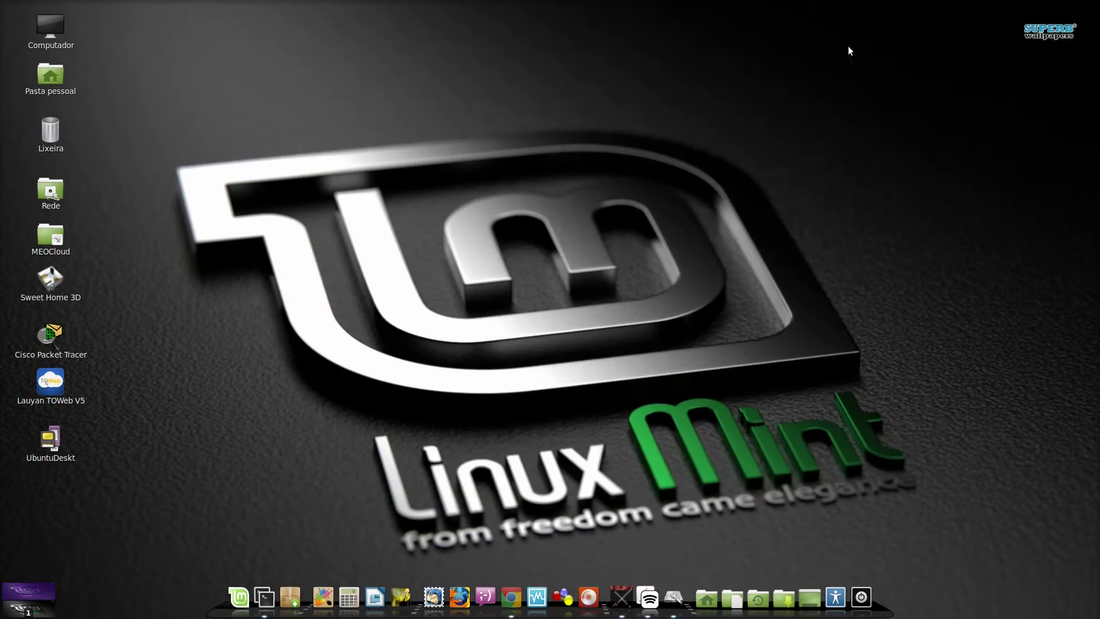
Launch UNetbootin, authorise it with the administrator password, and dismiss the extlinux warning
left_click(253, 601)
mouse_move(302, 470)
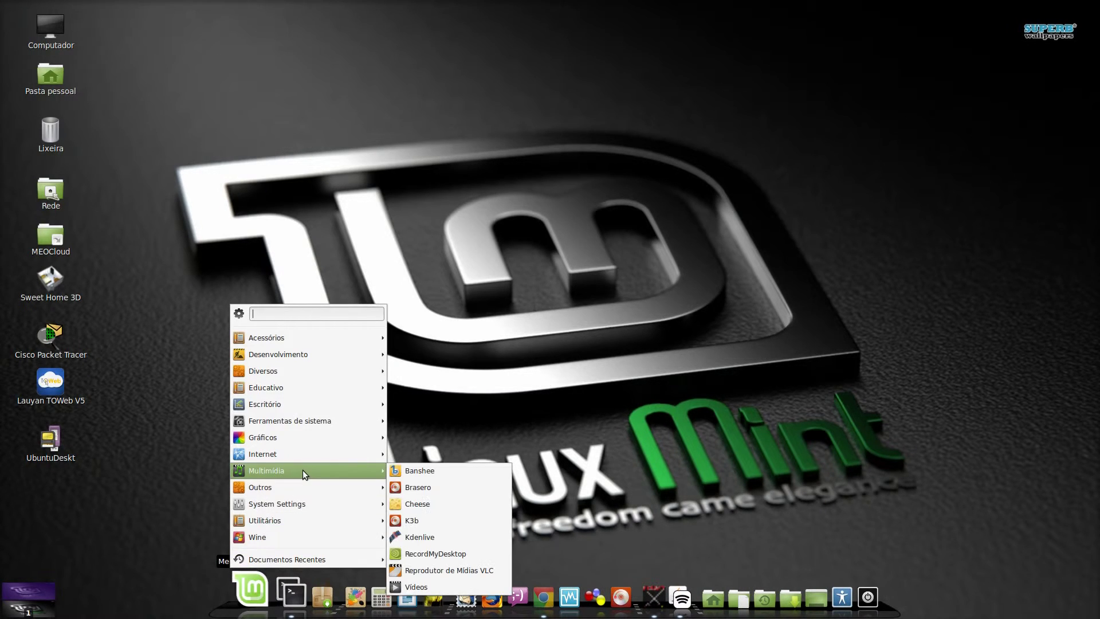
mouse_move(307, 422)
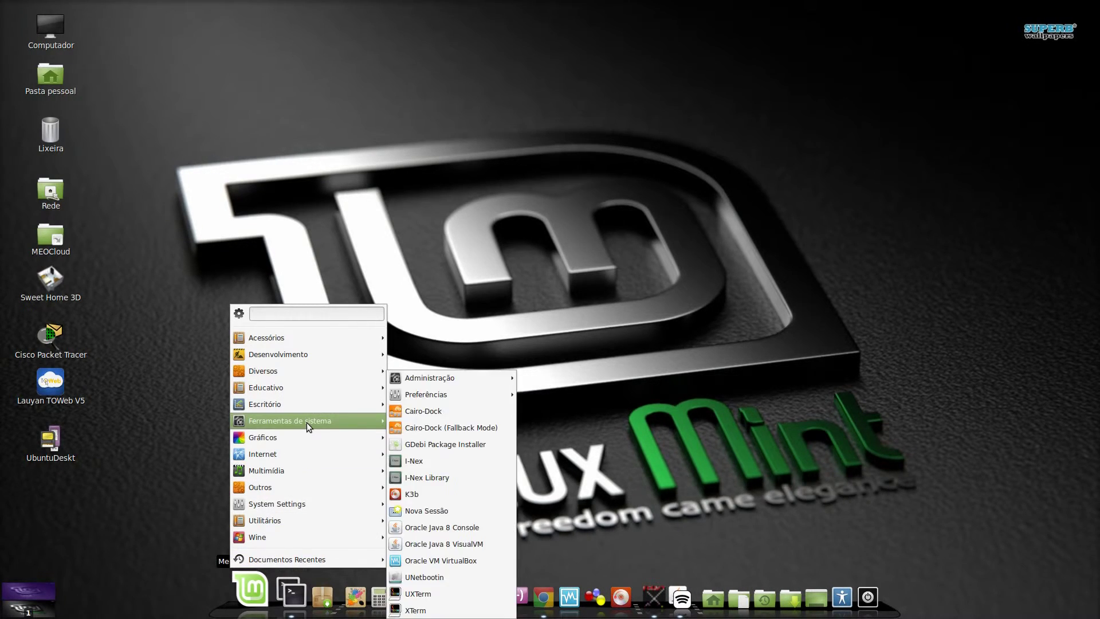
left_click(428, 580)
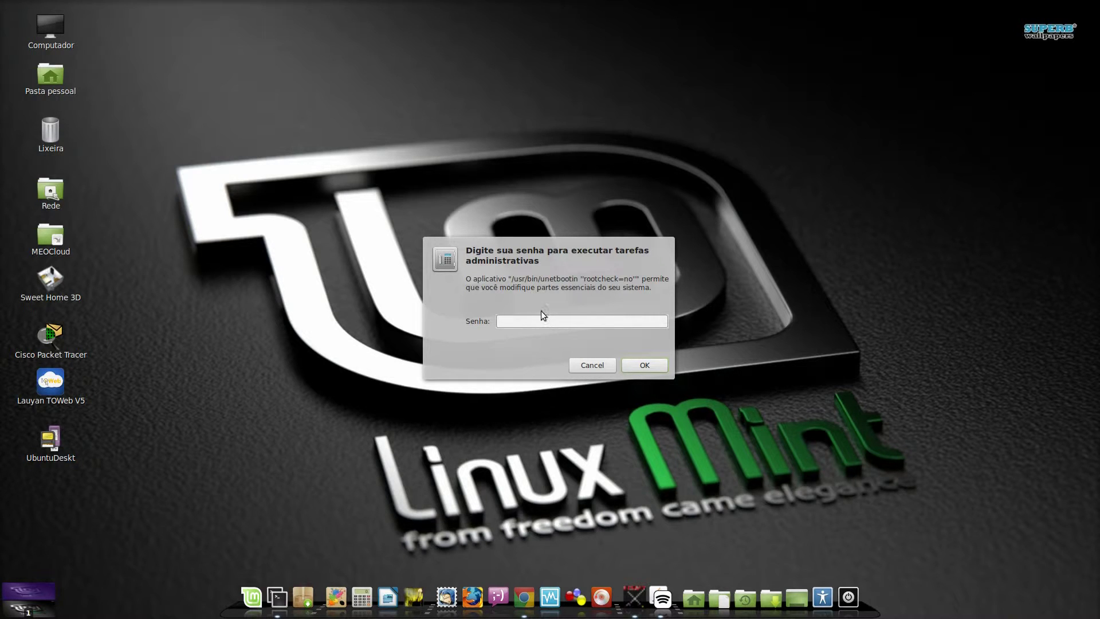
type("*************")
left_click(644, 366)
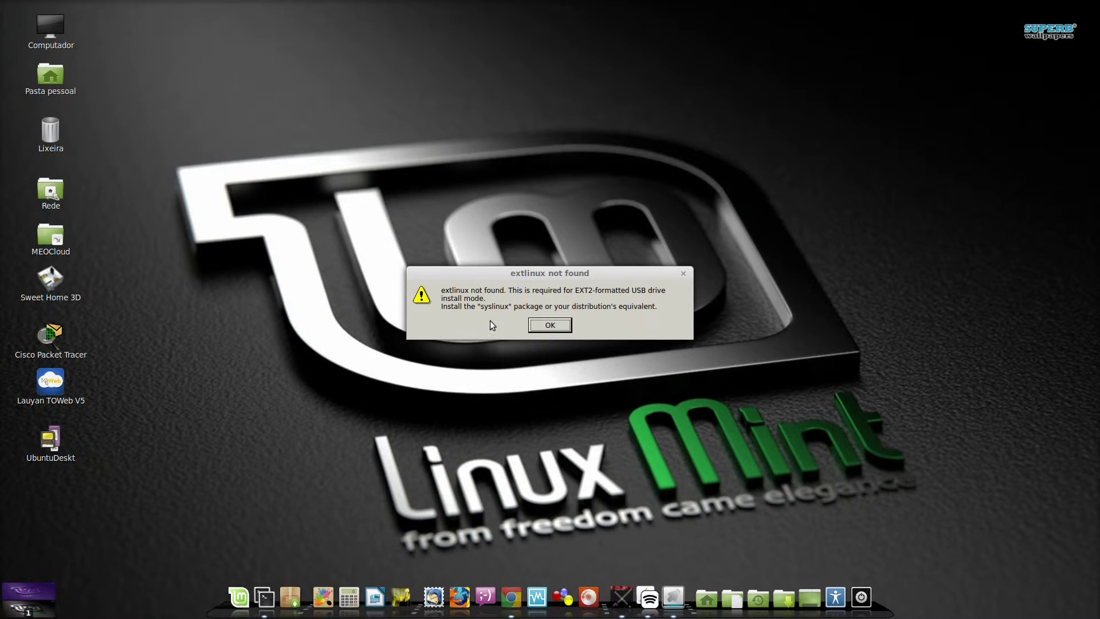
left_click(550, 325)
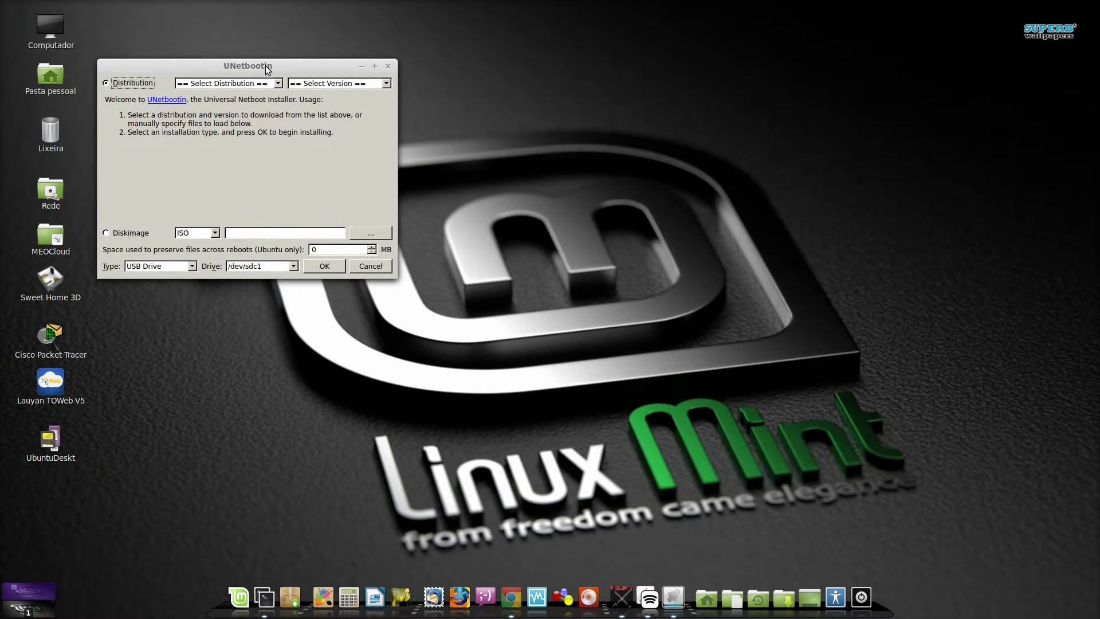
Set the installation source to a disk image of type ISO
left_click_drag(258, 66, 562, 161)
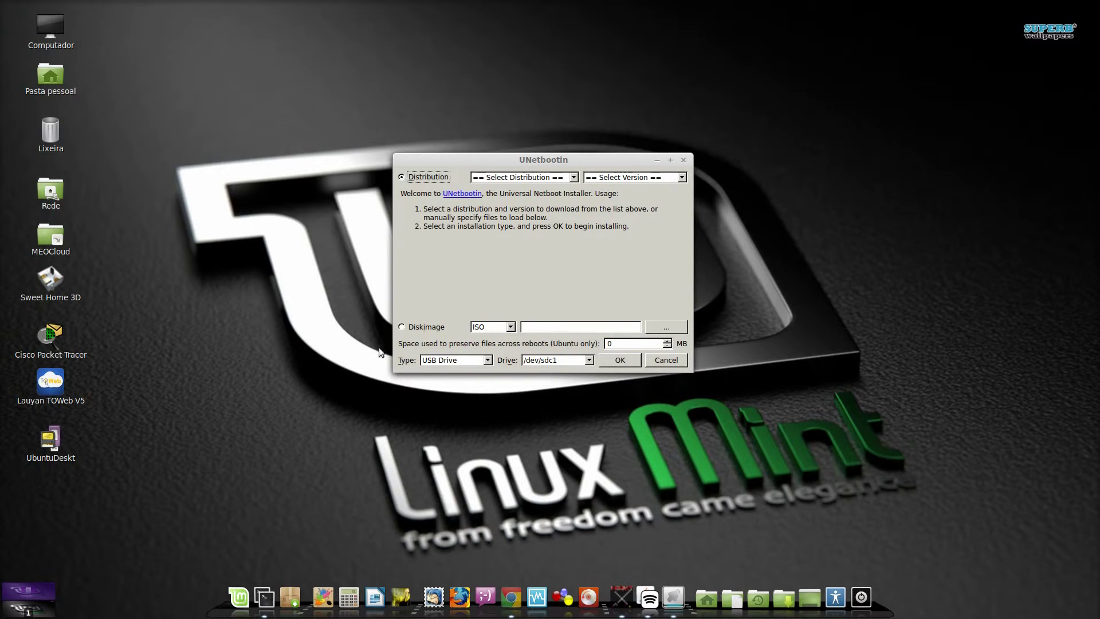
left_click(411, 328)
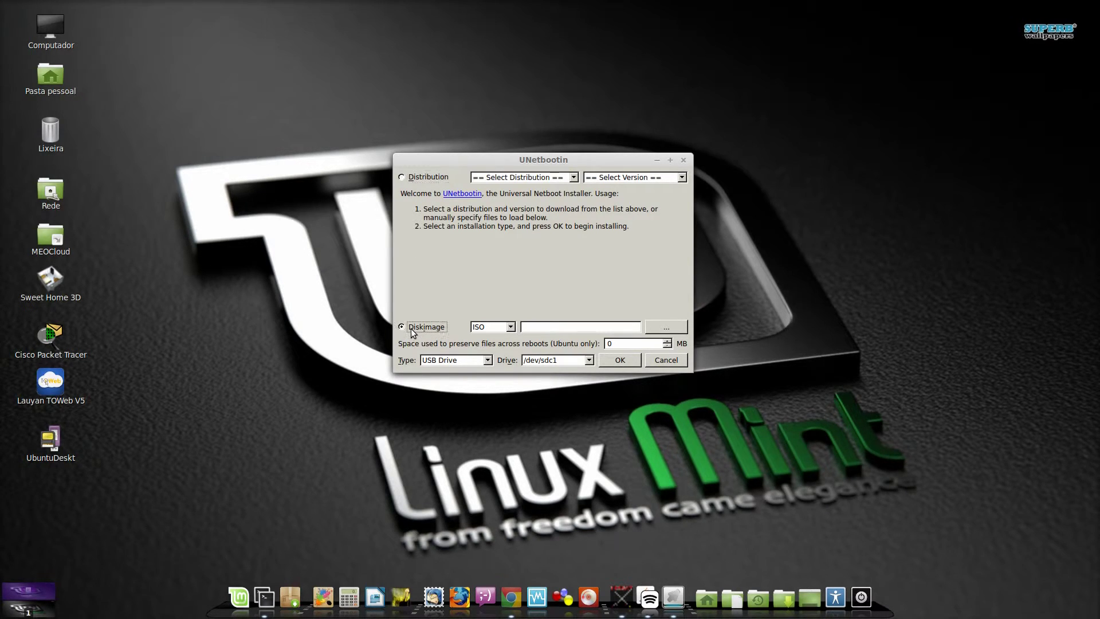
left_click(509, 327)
Load ubuntu-14.04.1-desktop-amd64.iso from the user's home Downloads folder as the disk image
left_click(668, 326)
left_click_drag(526, 167, 513, 164)
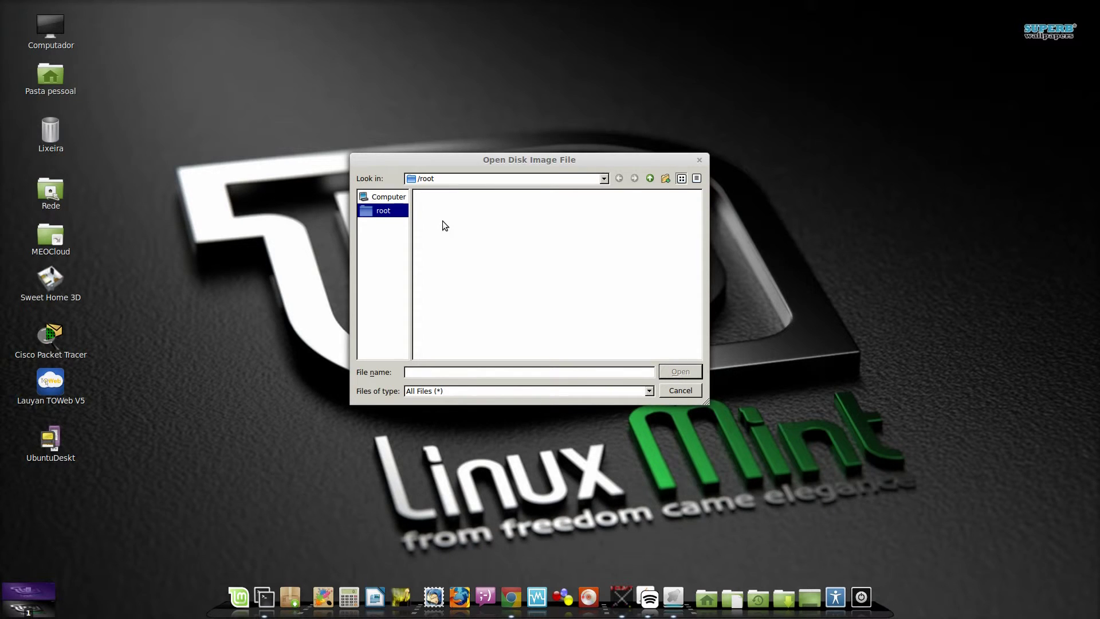
left_click(384, 197)
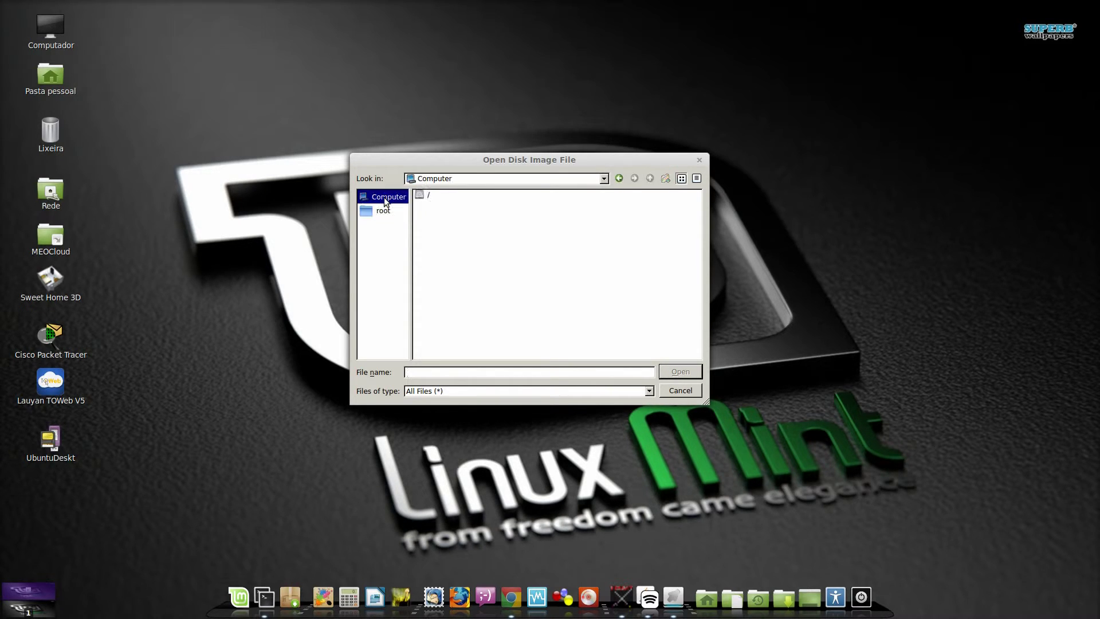
double_click(427, 196)
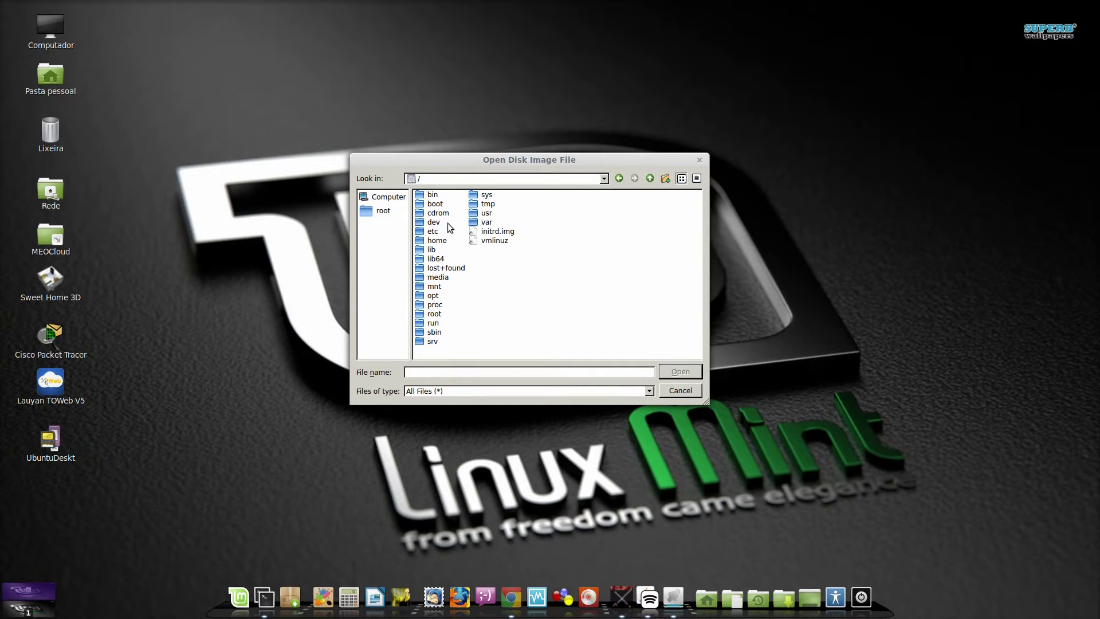
left_click(435, 242)
double_click(439, 243)
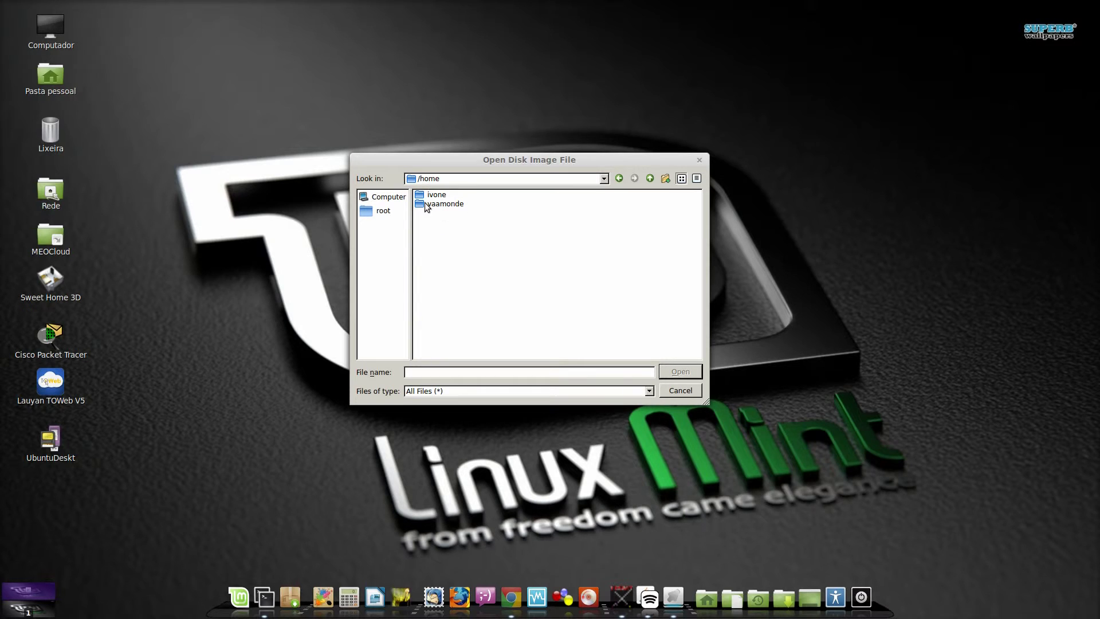
double_click(442, 204)
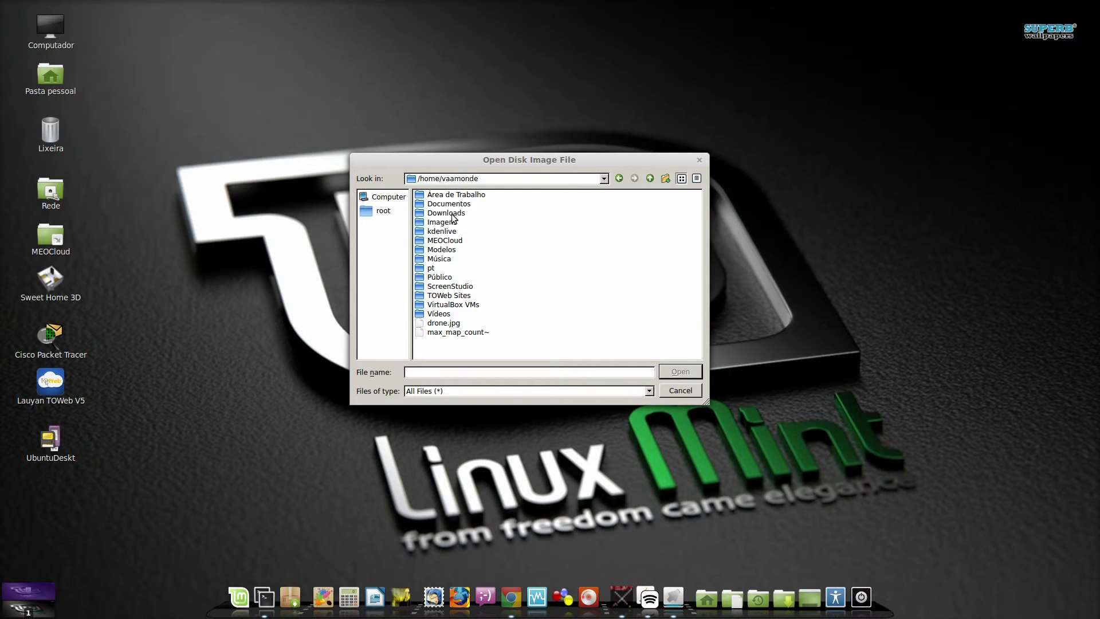
double_click(452, 214)
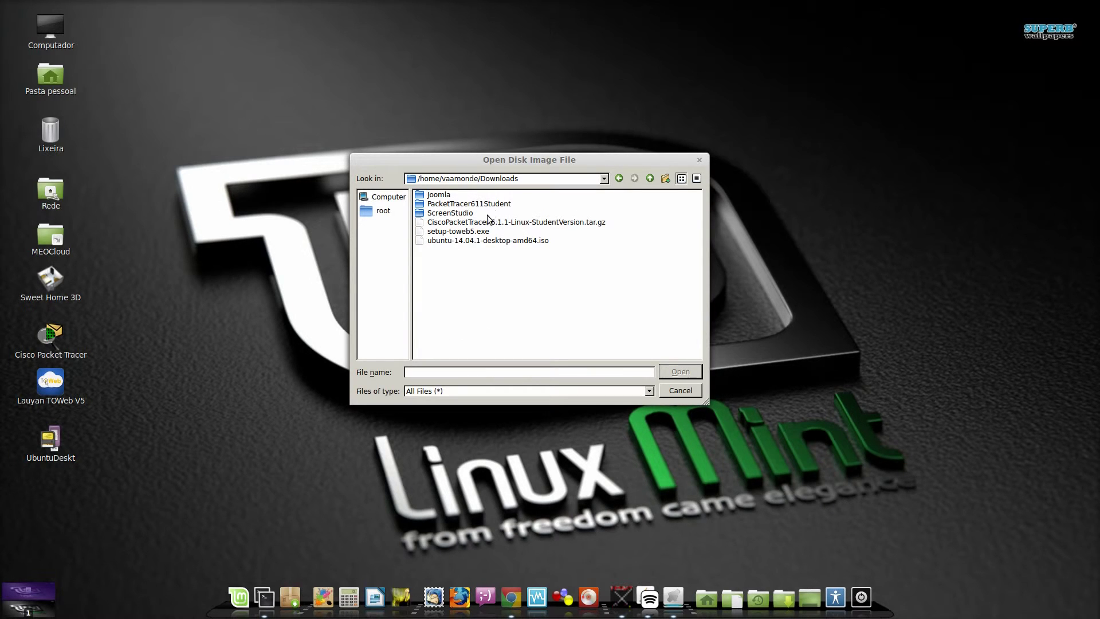
left_click(473, 241)
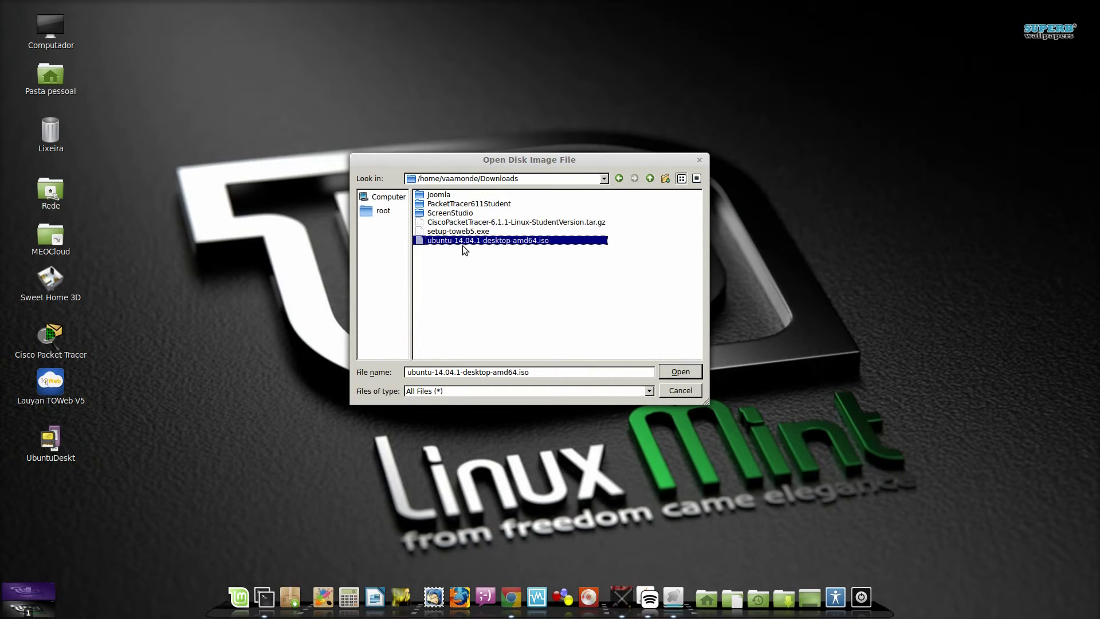
left_click(680, 372)
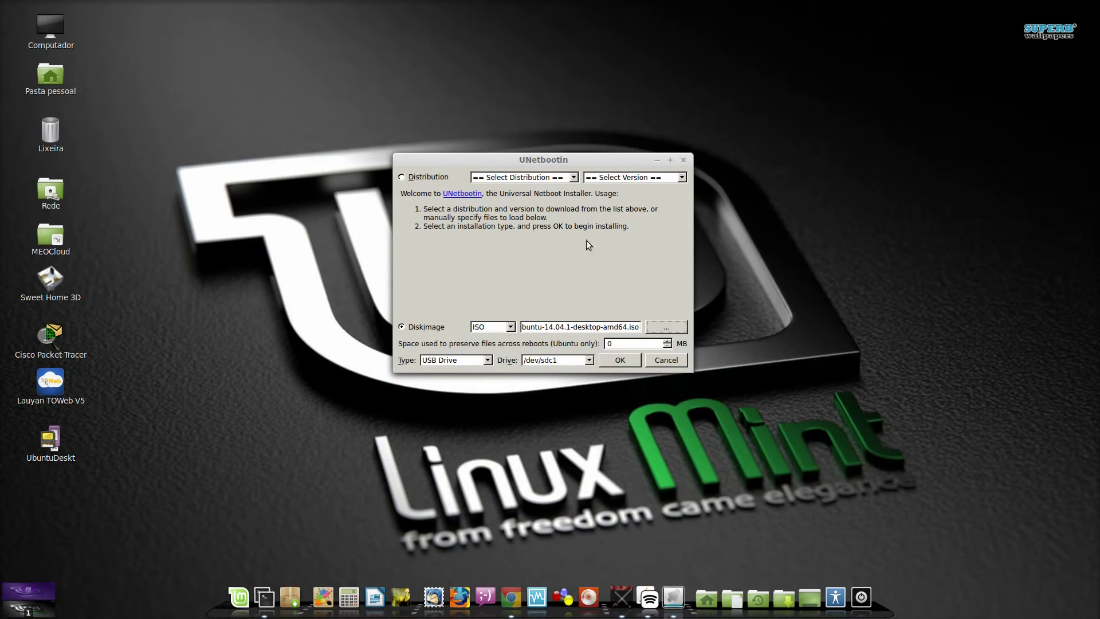
Choose USB Drive as the installation type and start writing the image to /dev/sdc1
left_click_drag(565, 164, 553, 161)
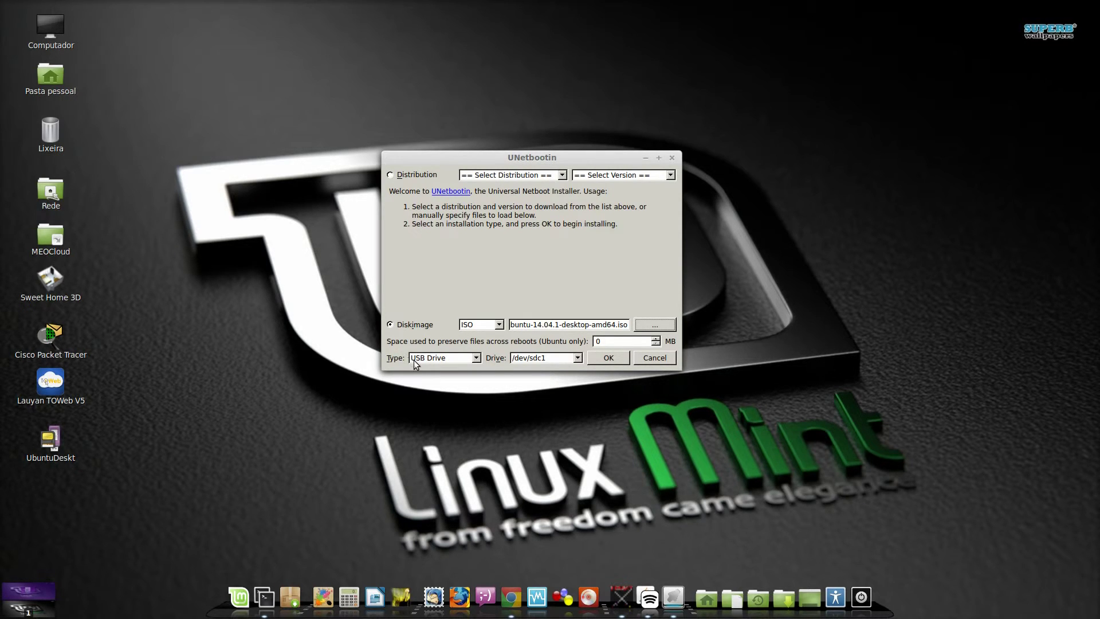
left_click(459, 359)
left_click(458, 358)
left_click(457, 358)
left_click(448, 376)
left_click(614, 358)
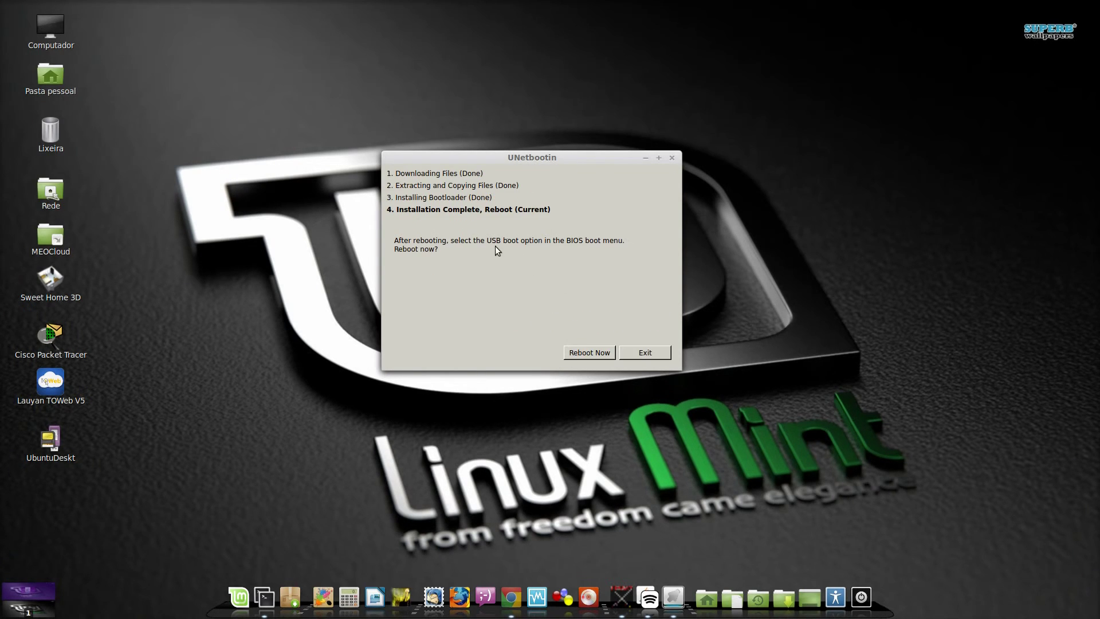
Exit the installer without rebooting, and open the UbuntuDeskt drive to inspect the copied files
left_click_drag(523, 163, 516, 169)
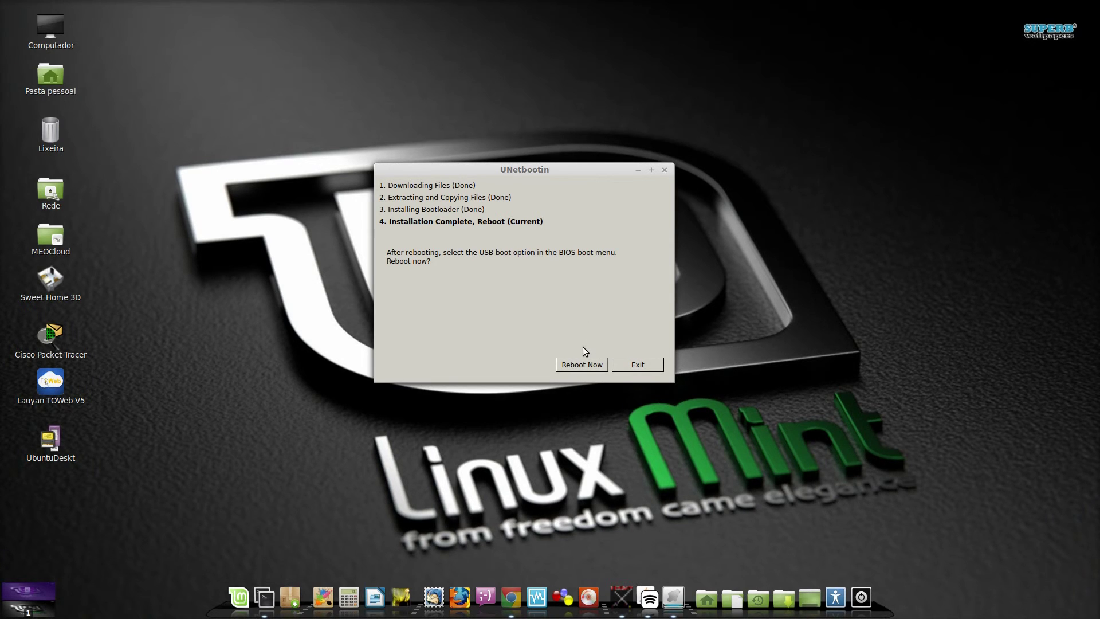
left_click(637, 364)
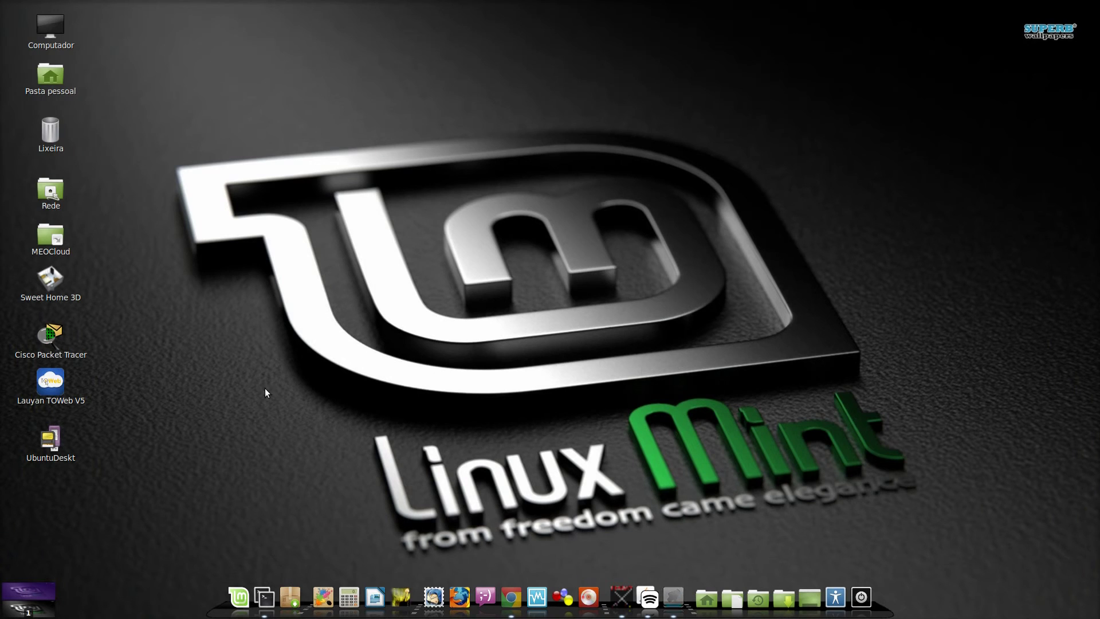
double_click(50, 438)
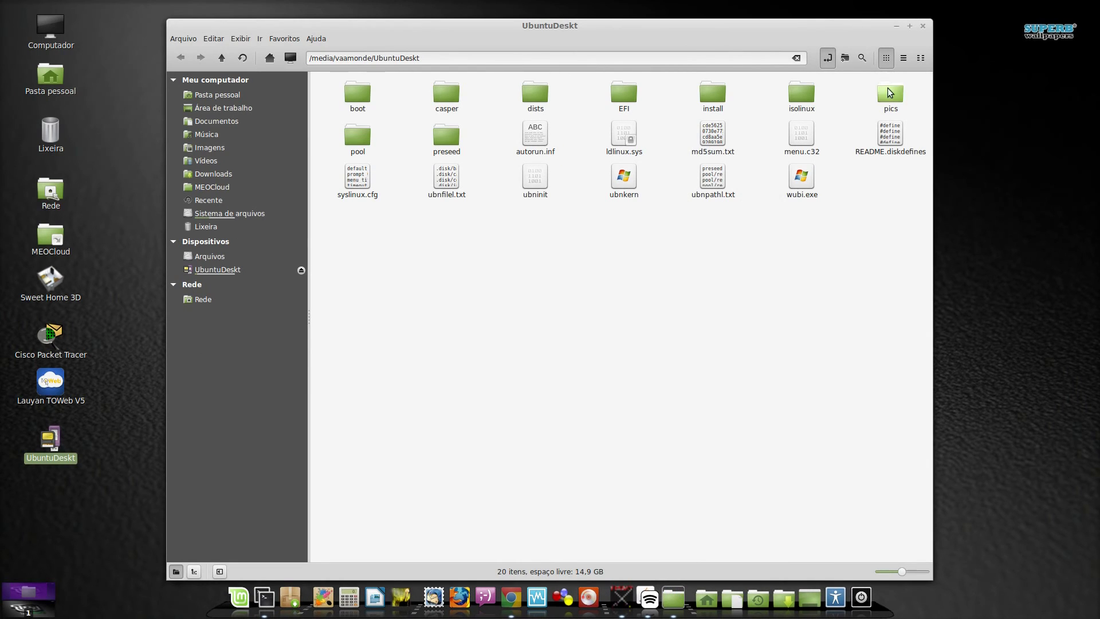